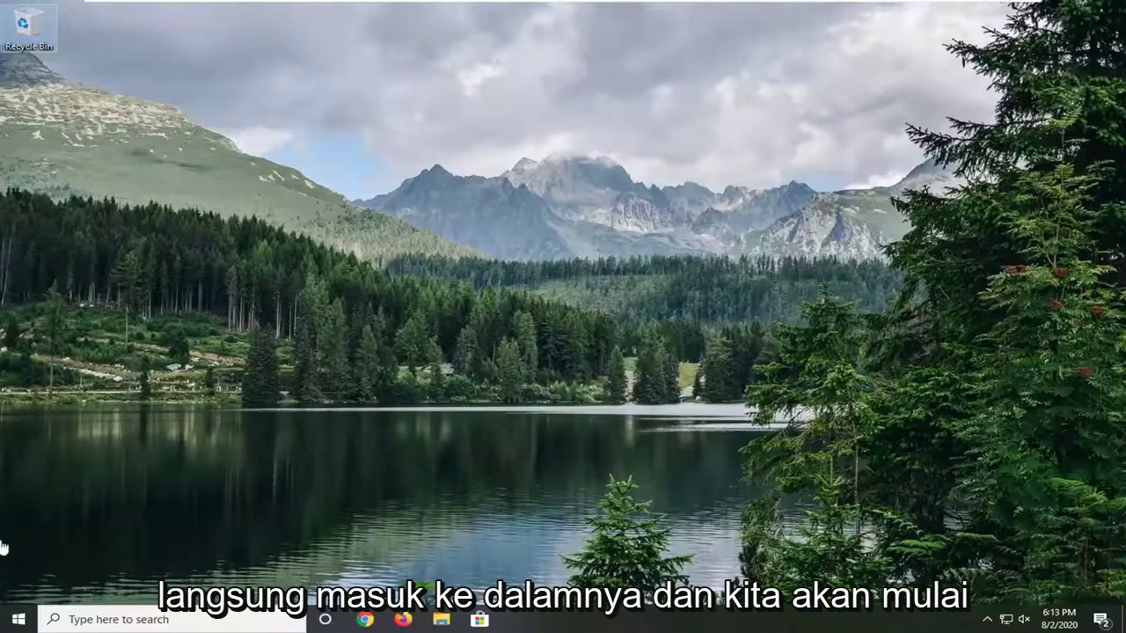
- Open Control Panel and switch its view to Large icons
left_click(11, 621)
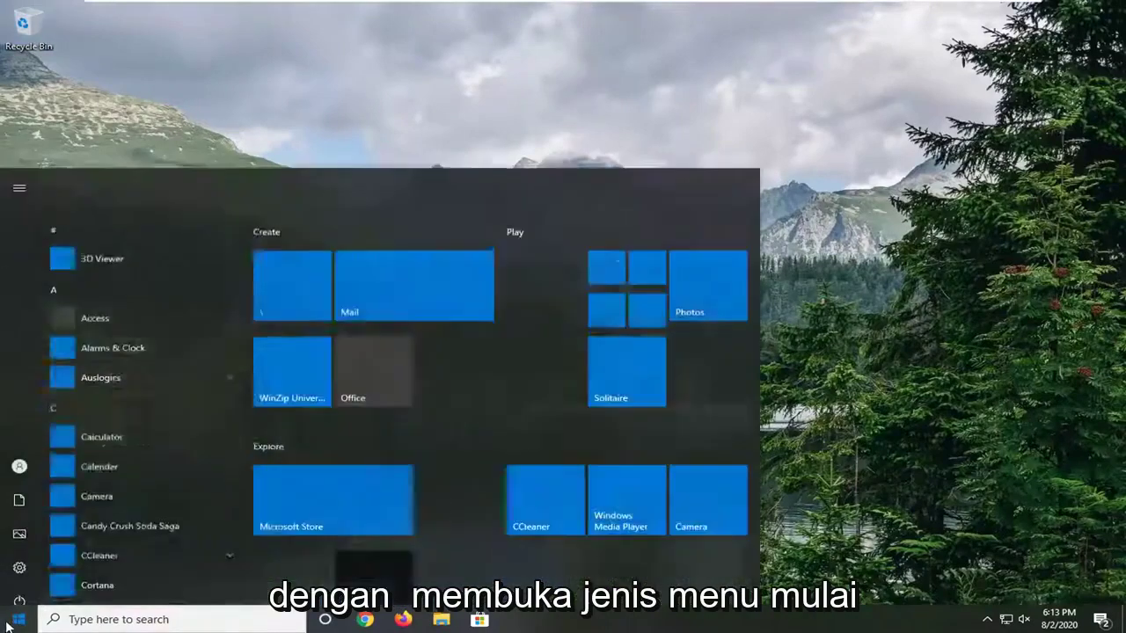
type("contr")
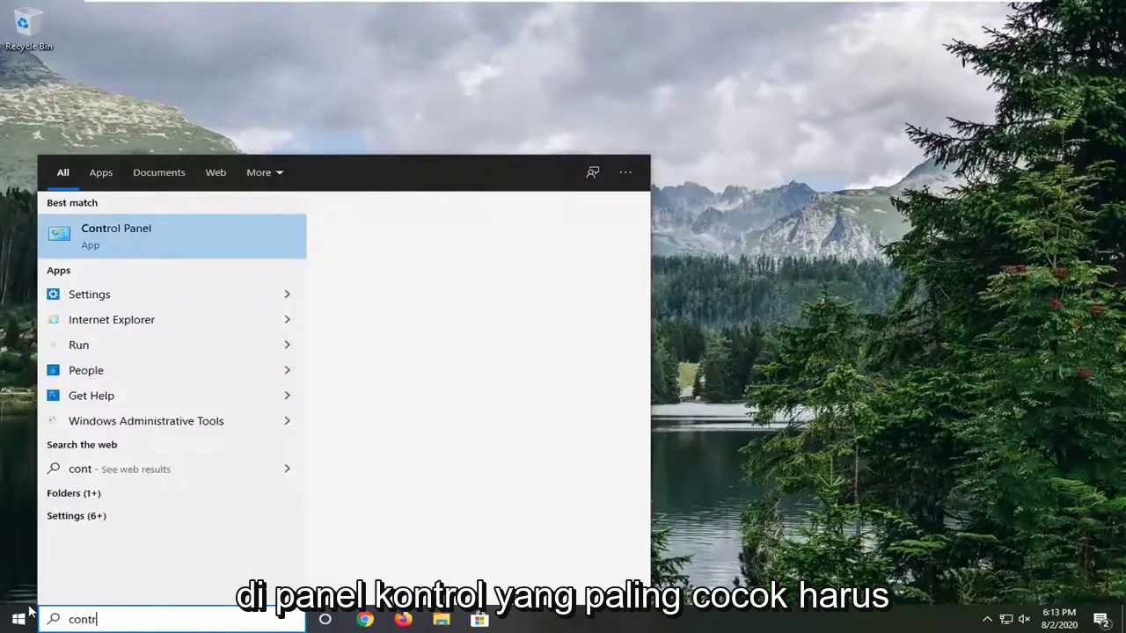
type("ol panel")
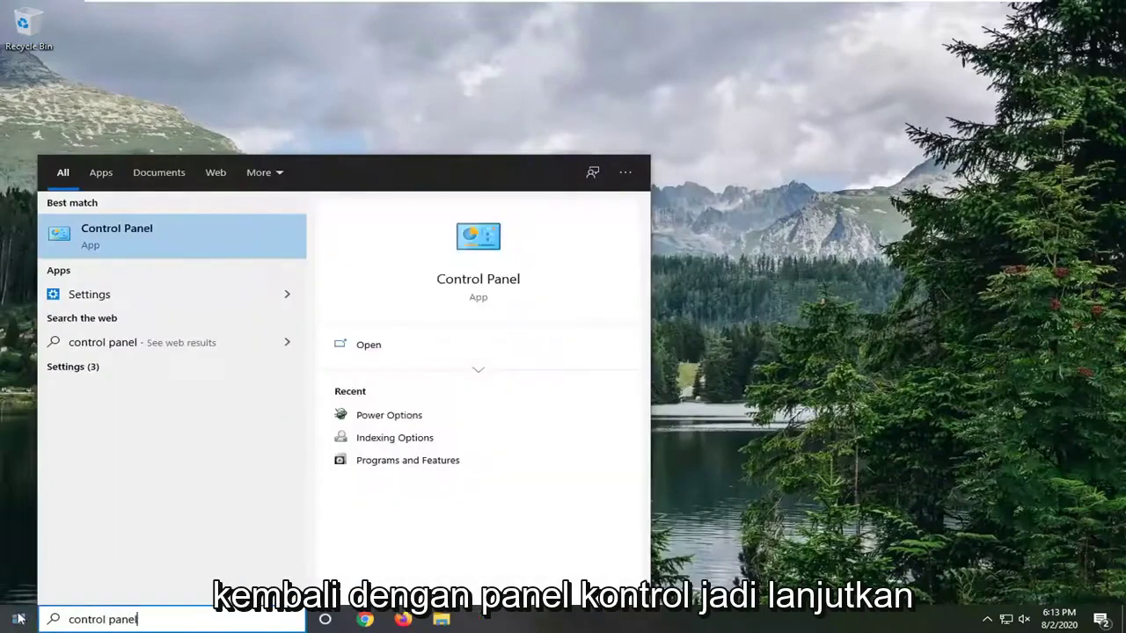
left_click(93, 239)
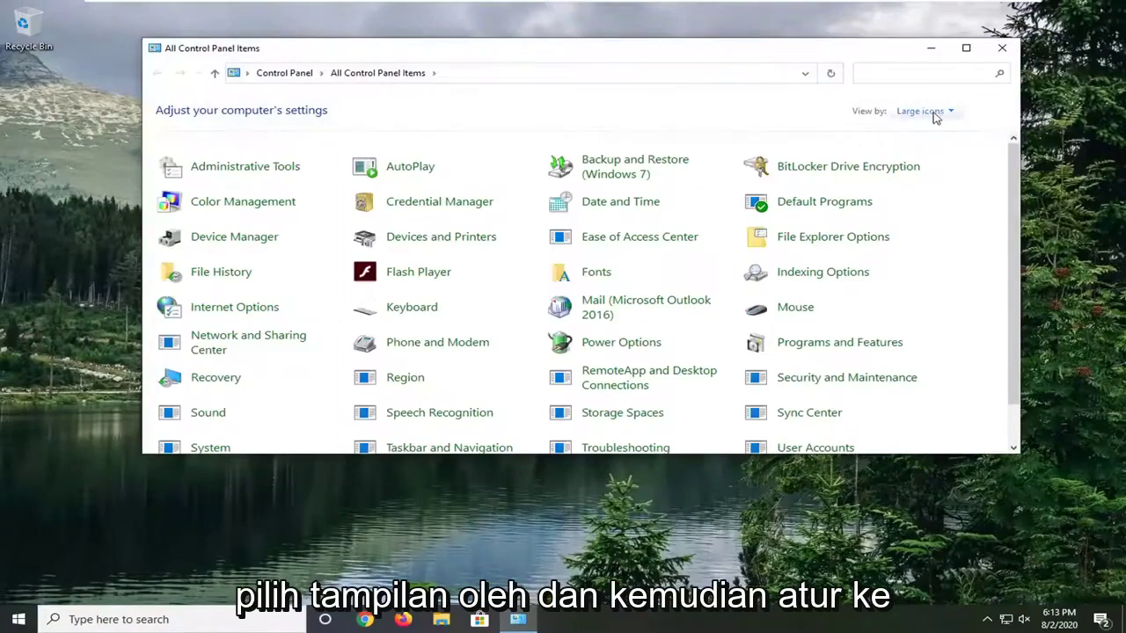
left_click(936, 117)
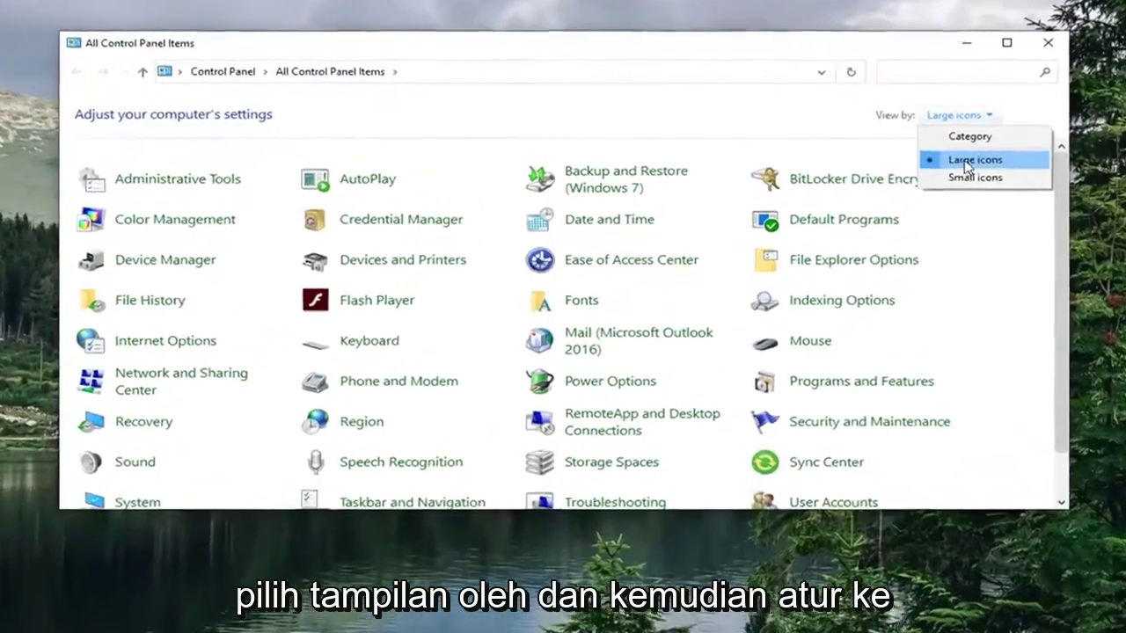
left_click(934, 150)
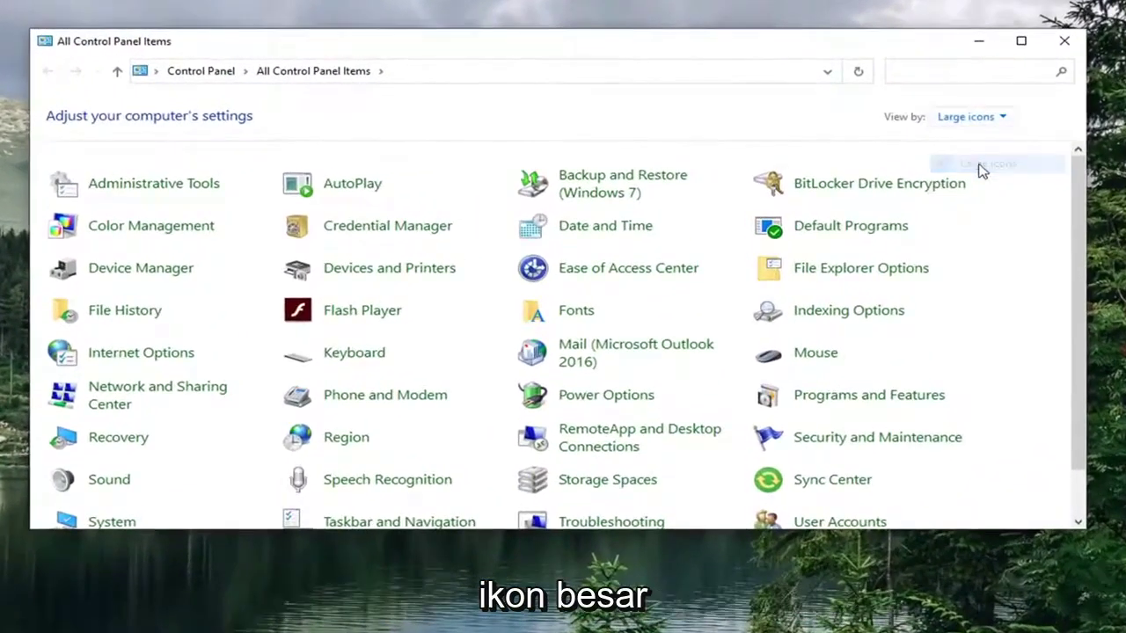
- Confirm 'Disable all enhancements' in the Speakers properties, then close Sound and Control Panel
left_click(109, 483)
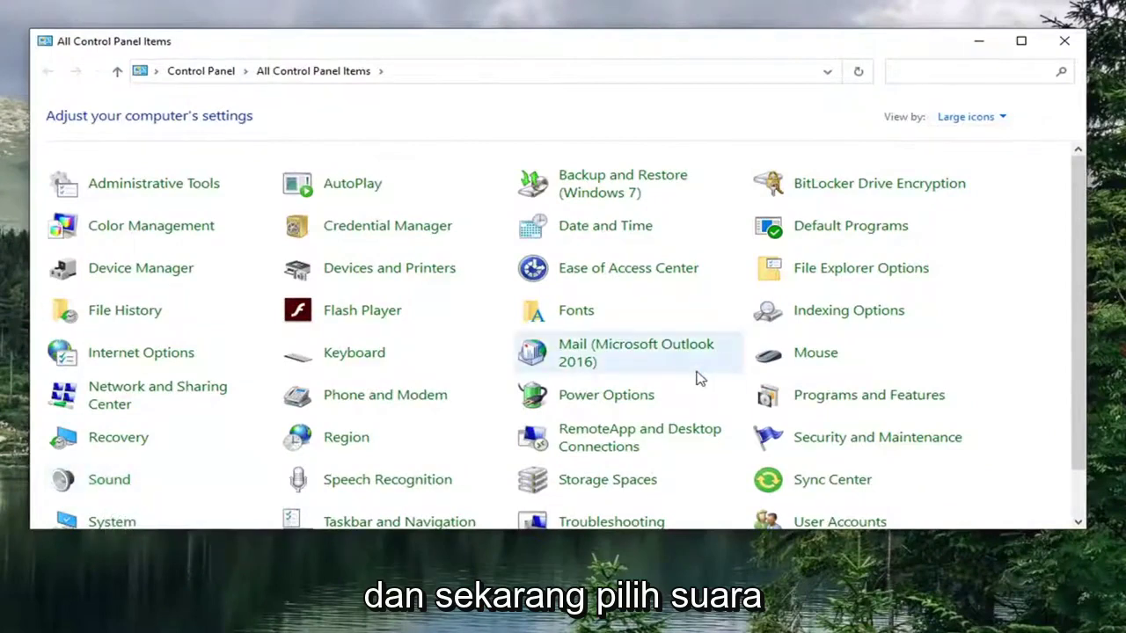
left_click_drag(79, 58, 462, 96)
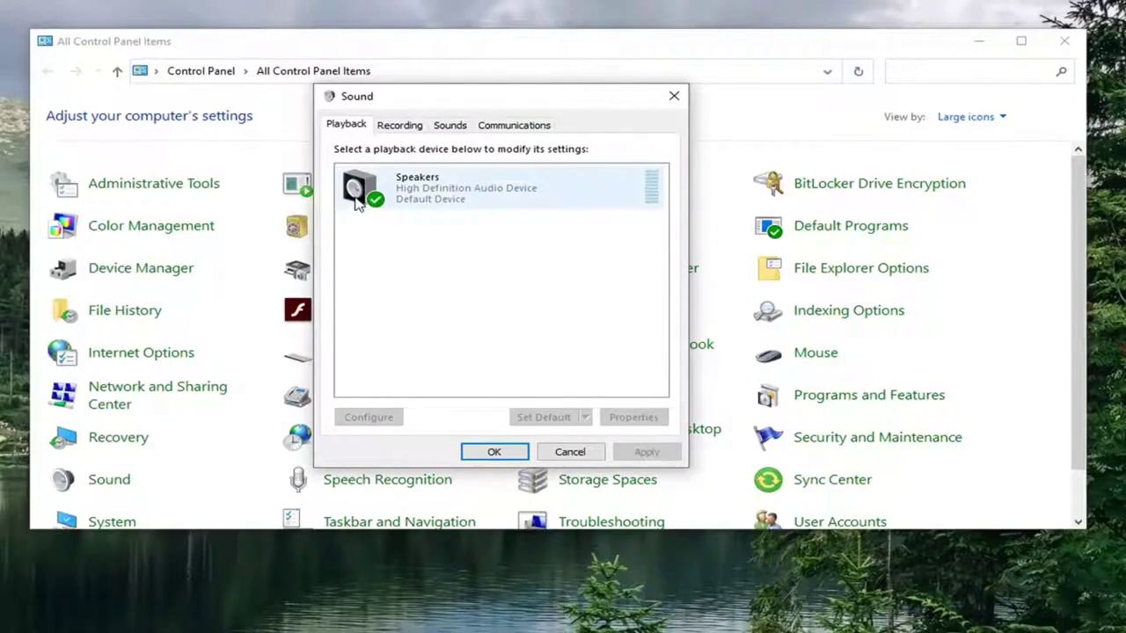
left_click(495, 196)
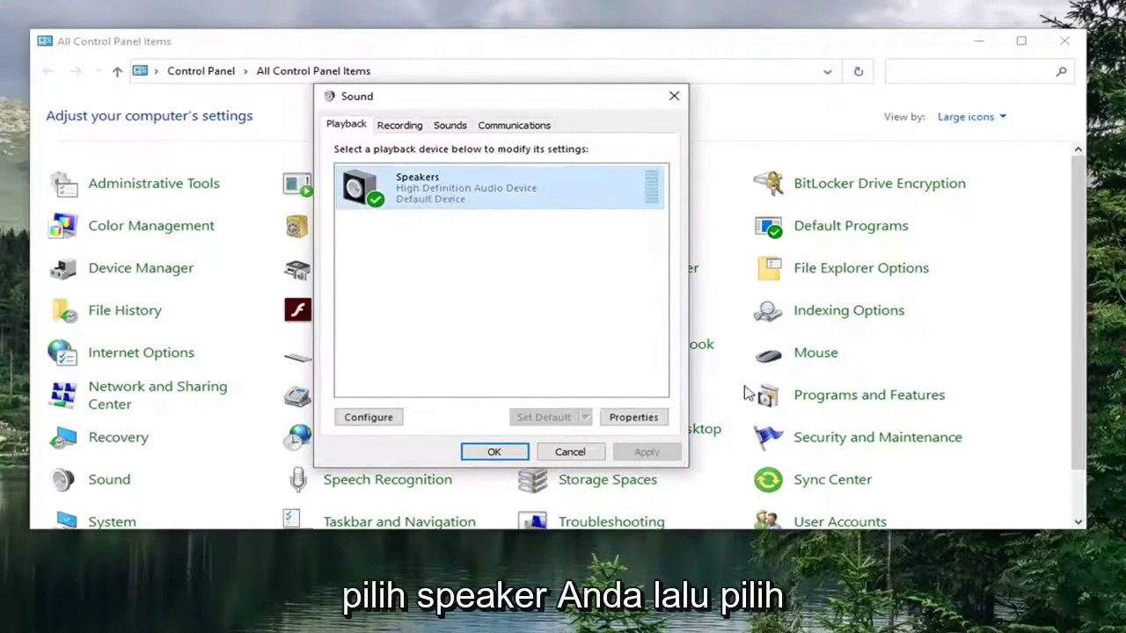
left_click(634, 417)
left_click_drag(495, 159, 476, 91)
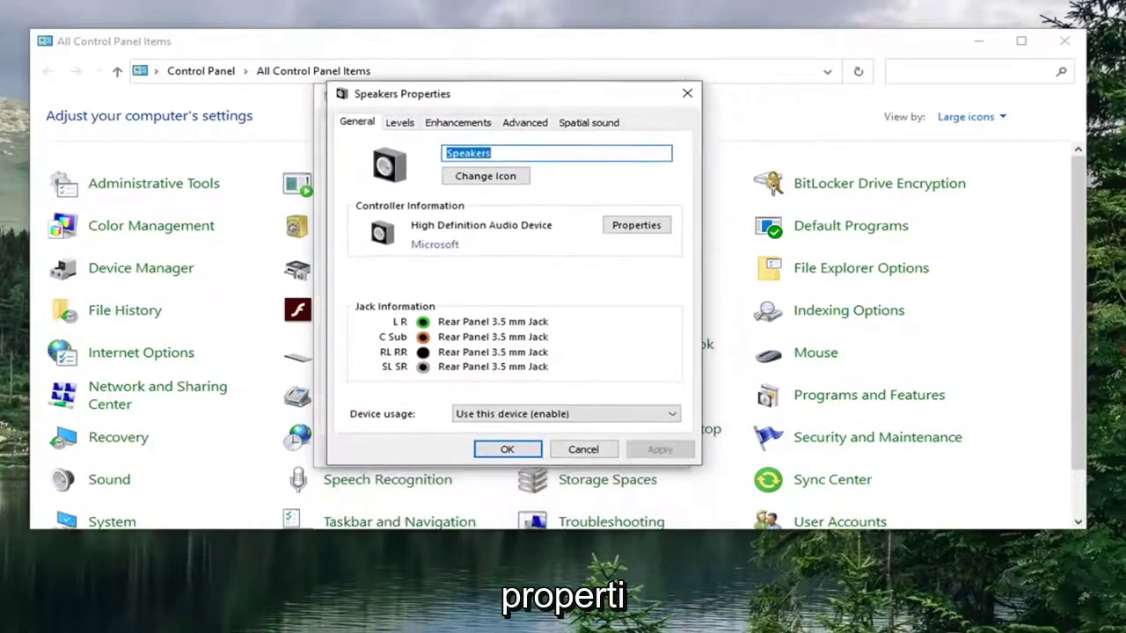
left_click(462, 123)
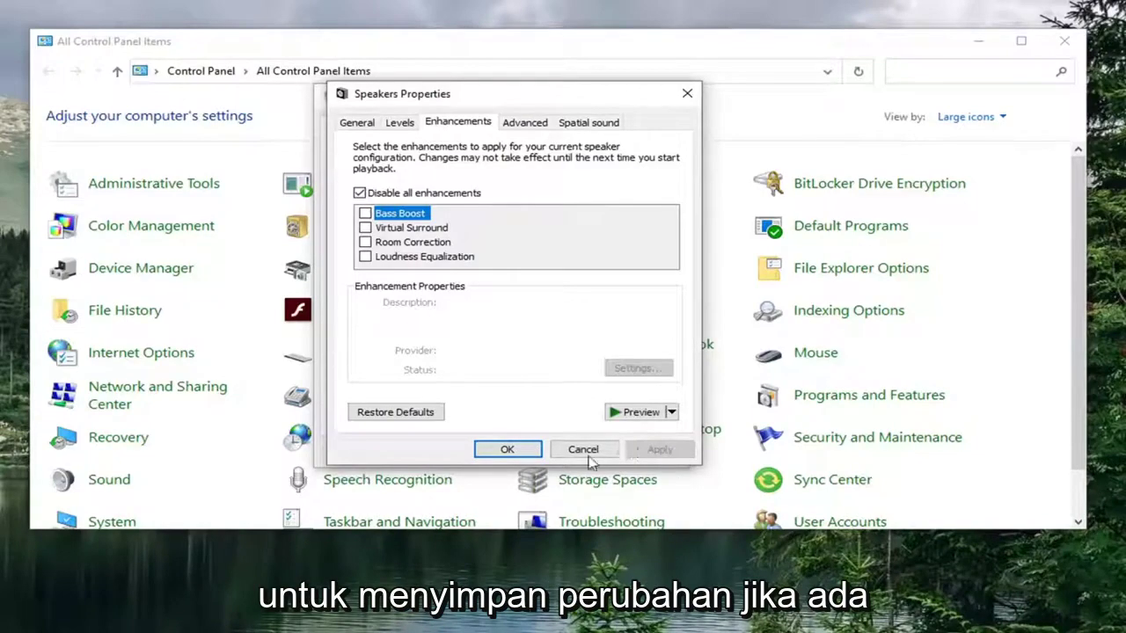
left_click(502, 451)
left_click(496, 453)
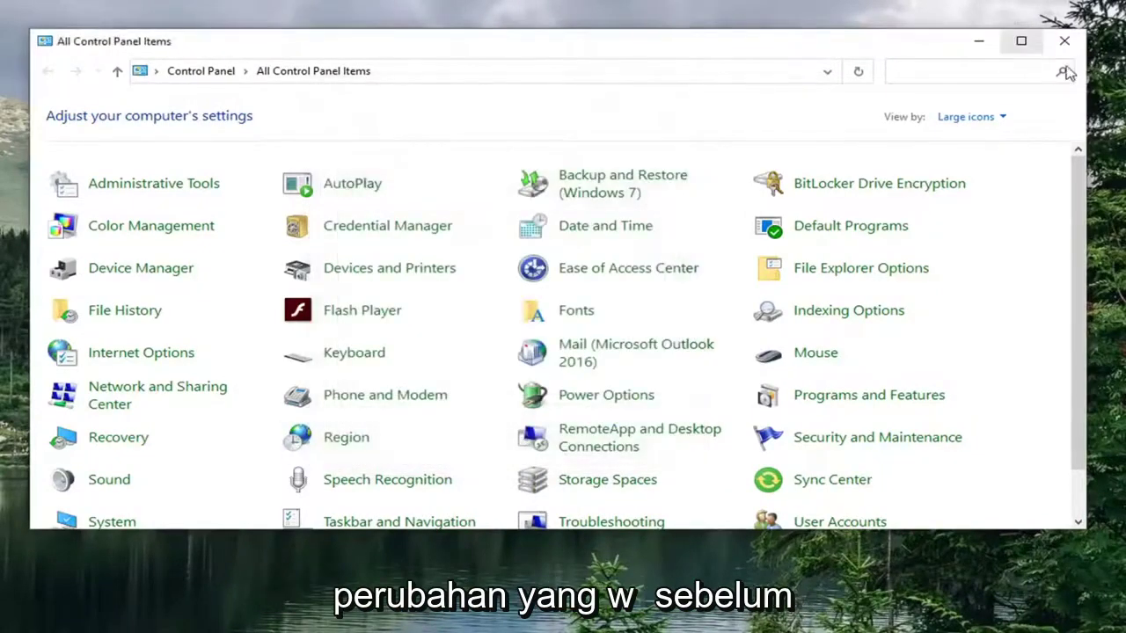
left_click(1065, 42)
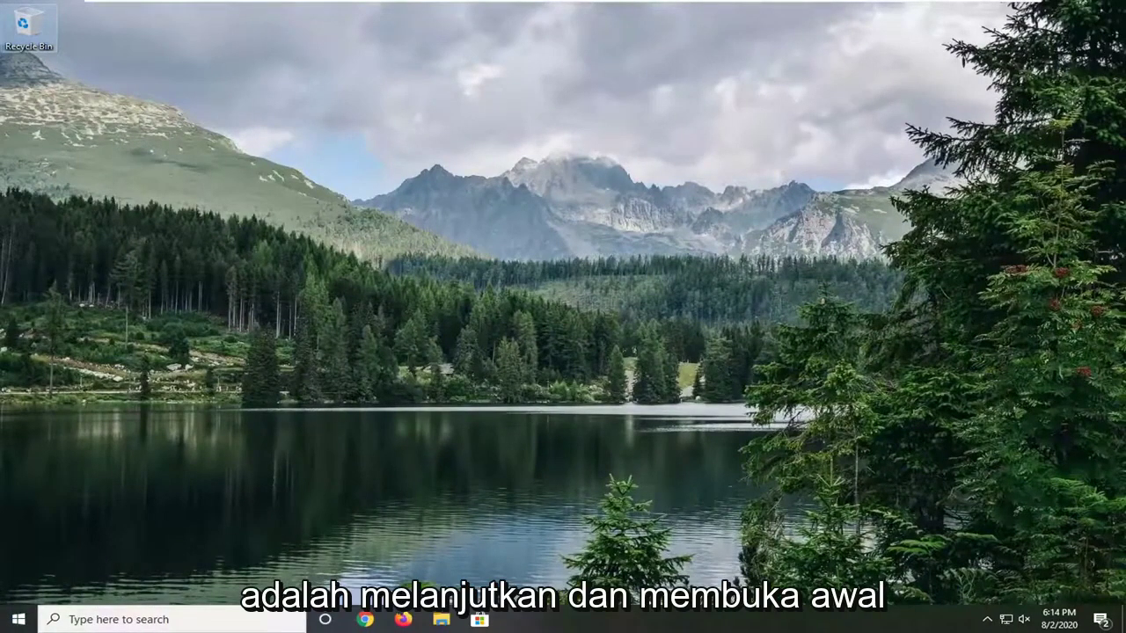
- Search for 'services' from Start and launch the Services console
left_click(18, 620)
type("s")
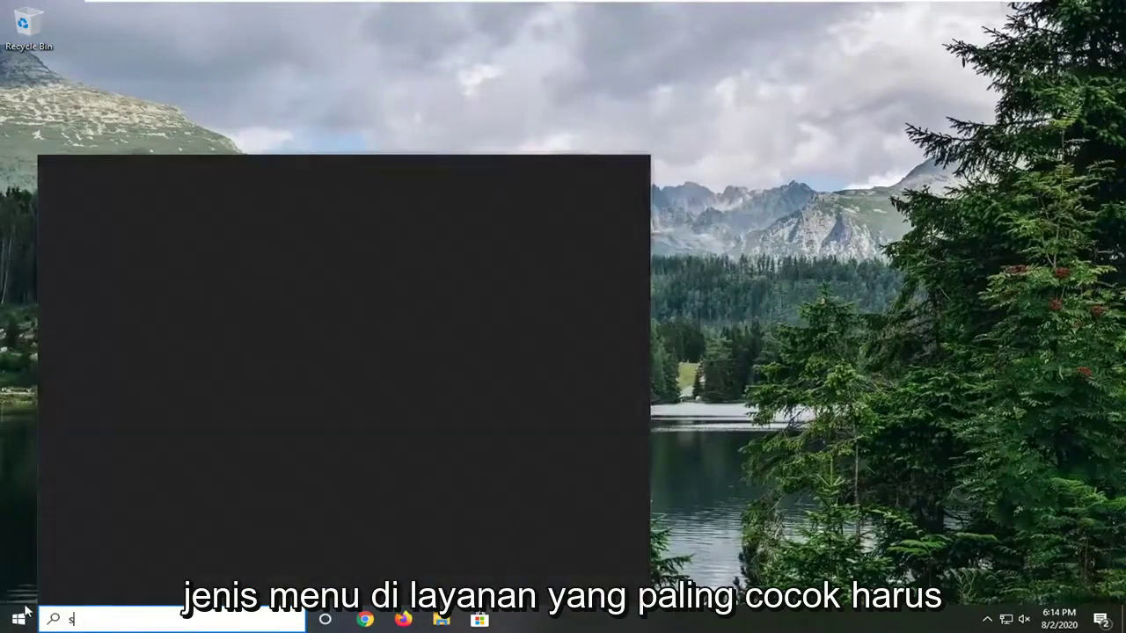
type("ervices")
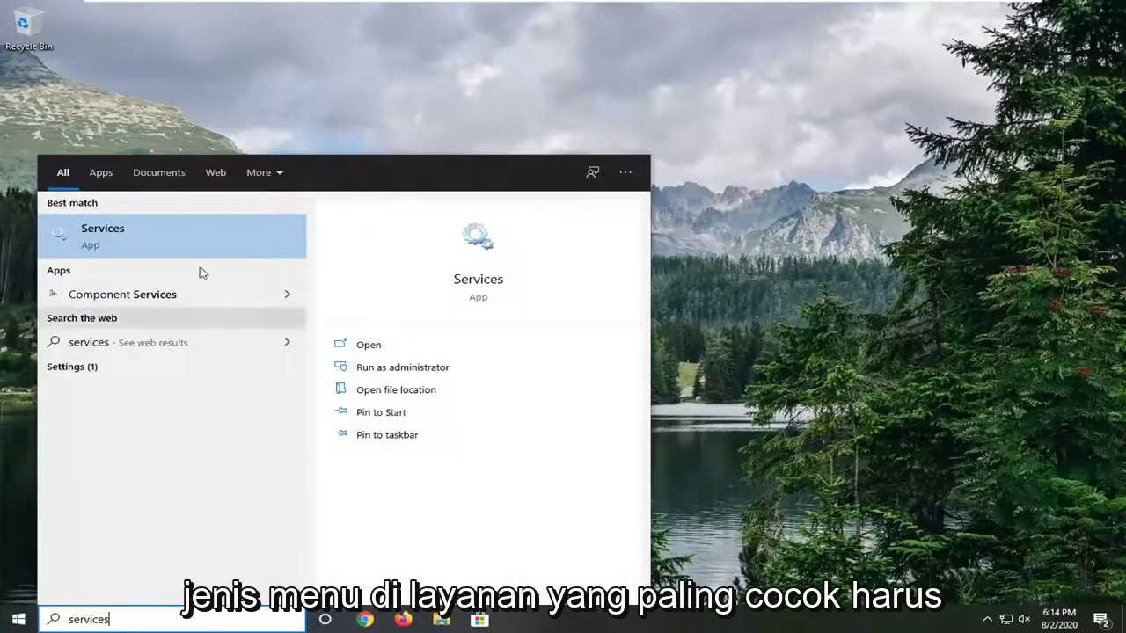
left_click(132, 246)
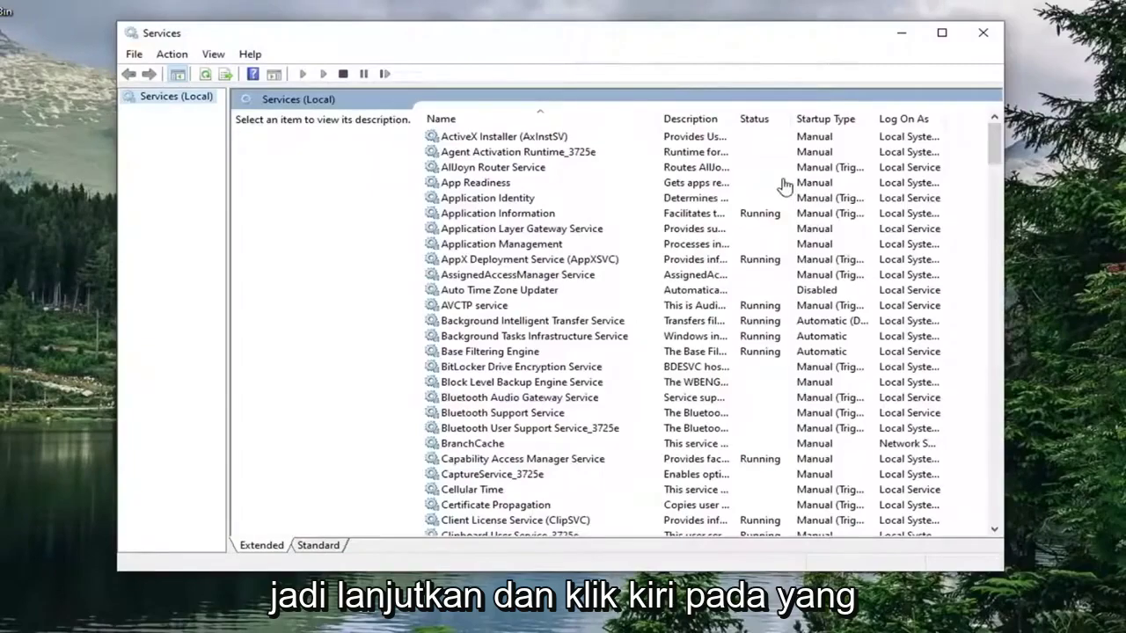
- Set the Windows Audio service's startup type to Automatic, apply it, and close Services
left_click(497, 308)
left_click_drag(992, 159, 958, 516)
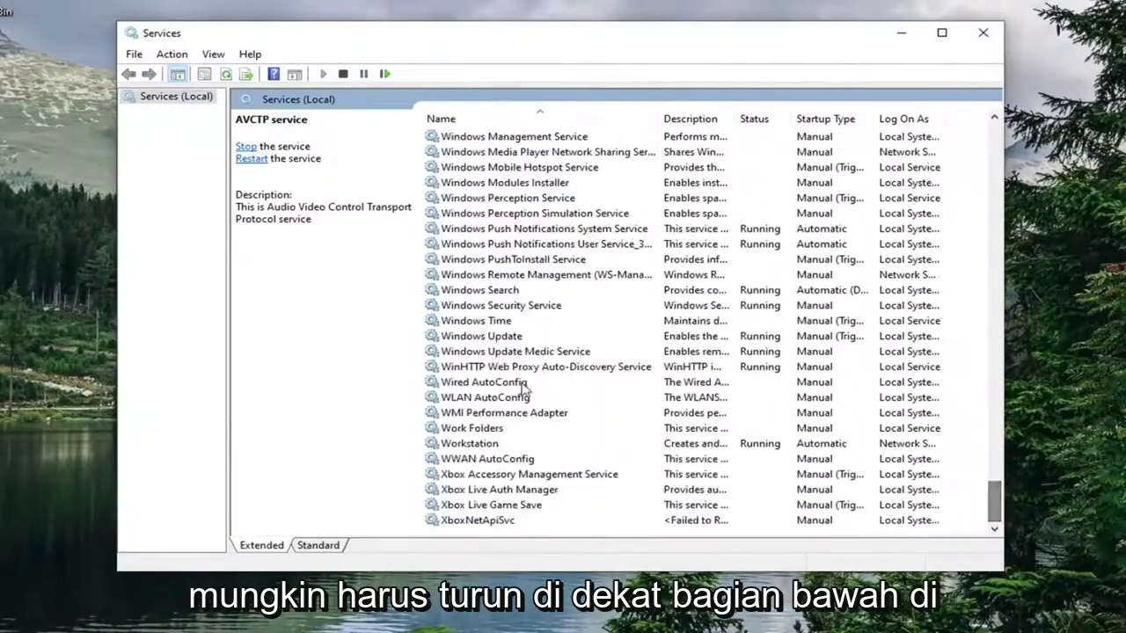
scroll(524, 387, "up", 8)
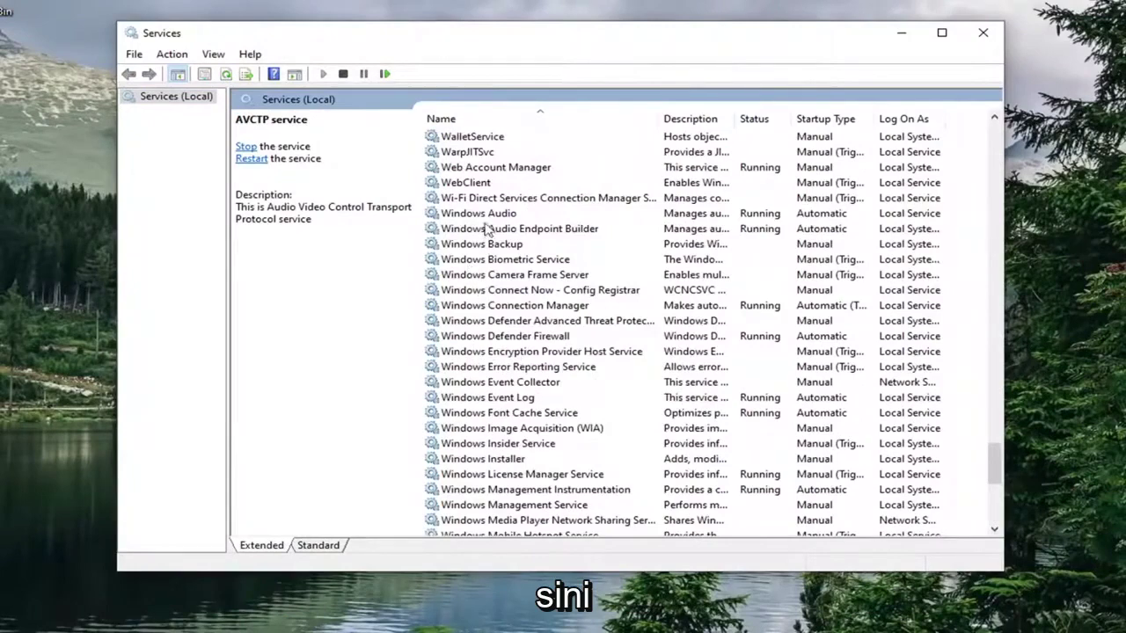
left_click(483, 215)
double_click(486, 216)
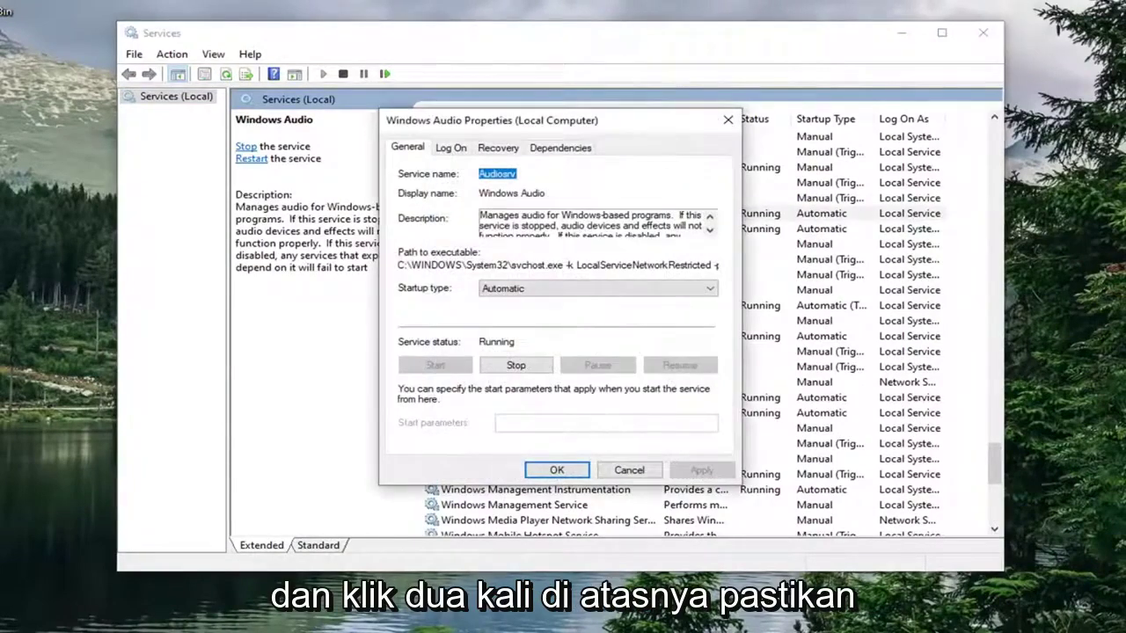
left_click(576, 290)
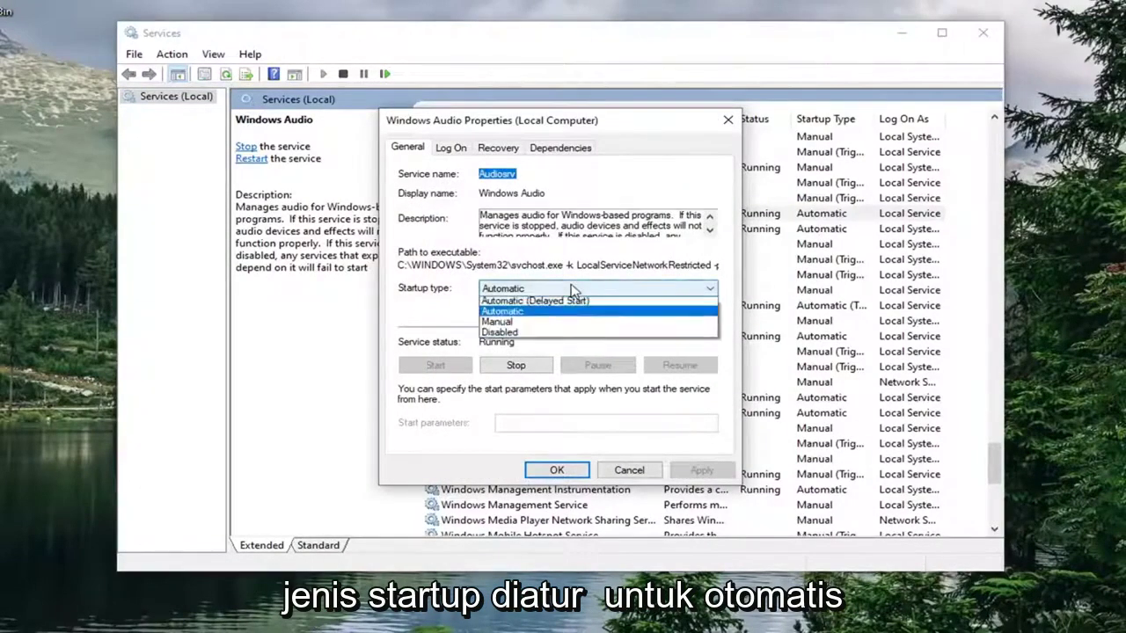
left_click(519, 314)
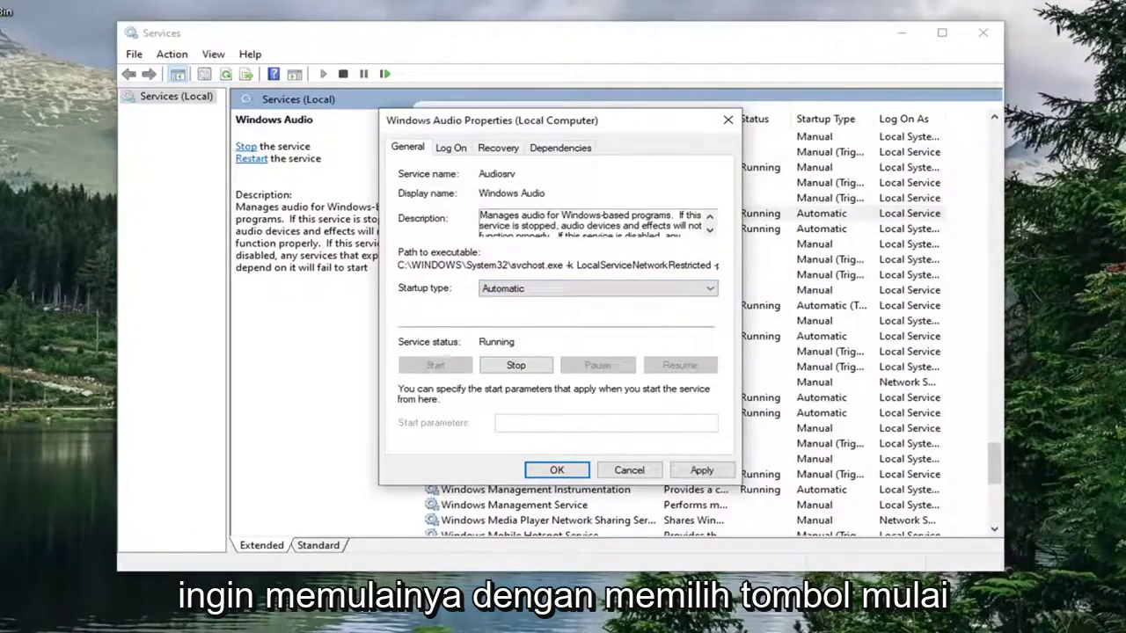
left_click(701, 473)
left_click(554, 471)
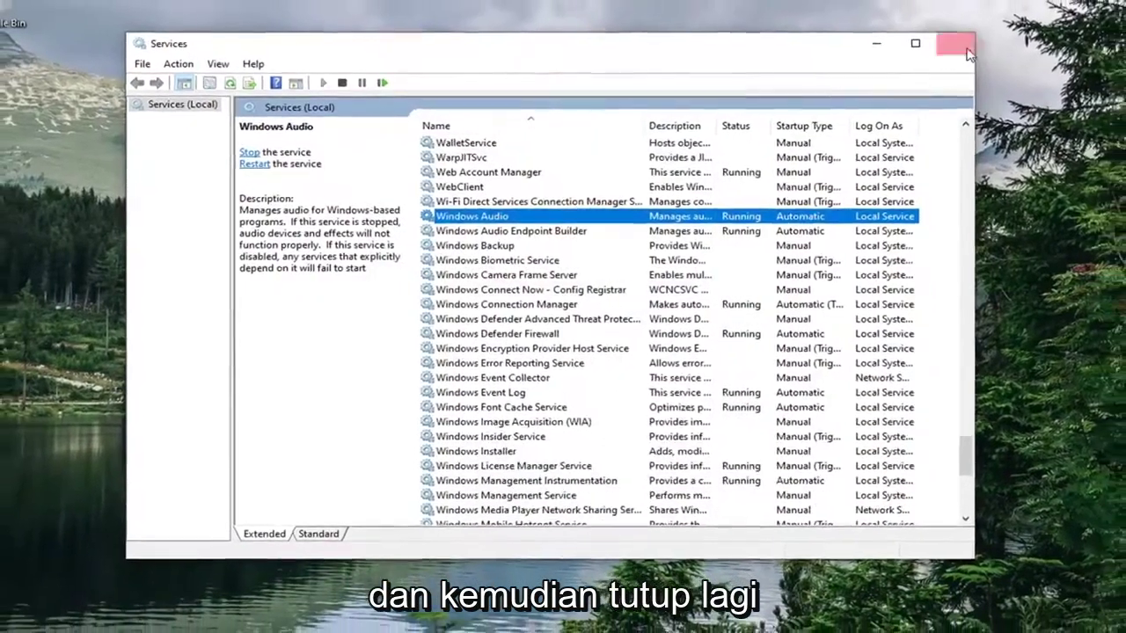
left_click(982, 33)
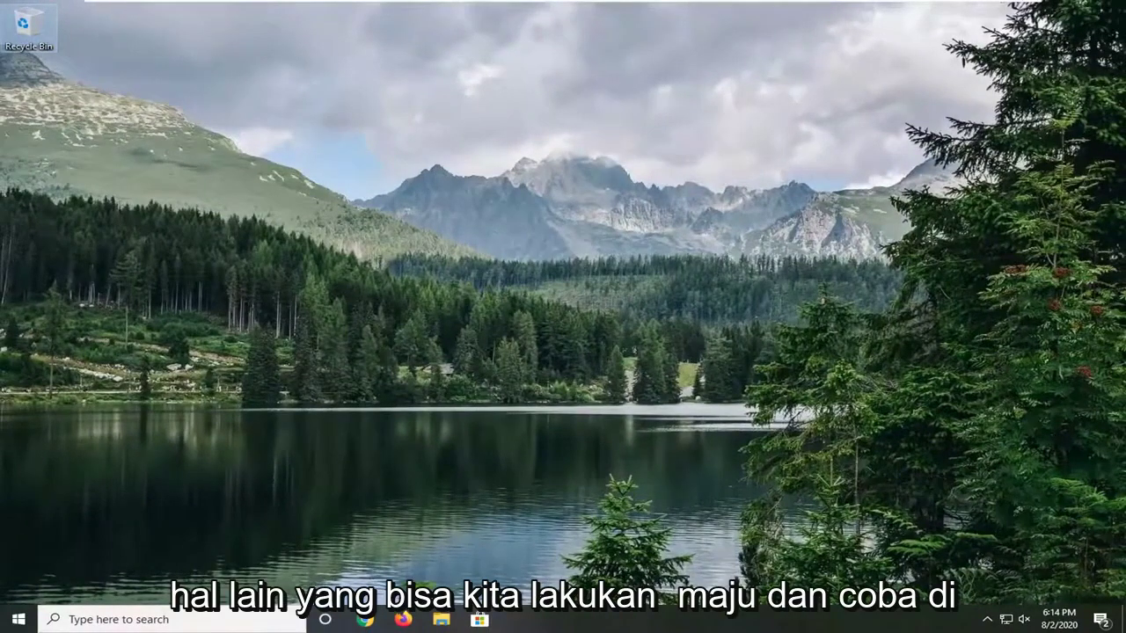
- Open Device Manager and start a driver update for the High Definition Audio Device
left_click(17, 620)
type("device manager")
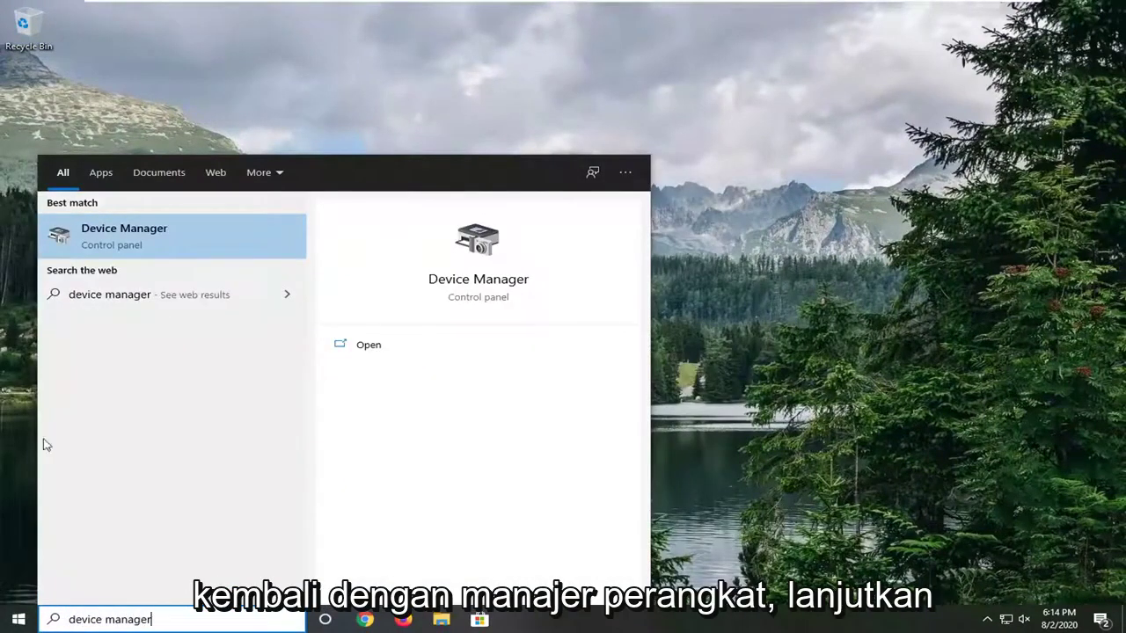
left_click(118, 225)
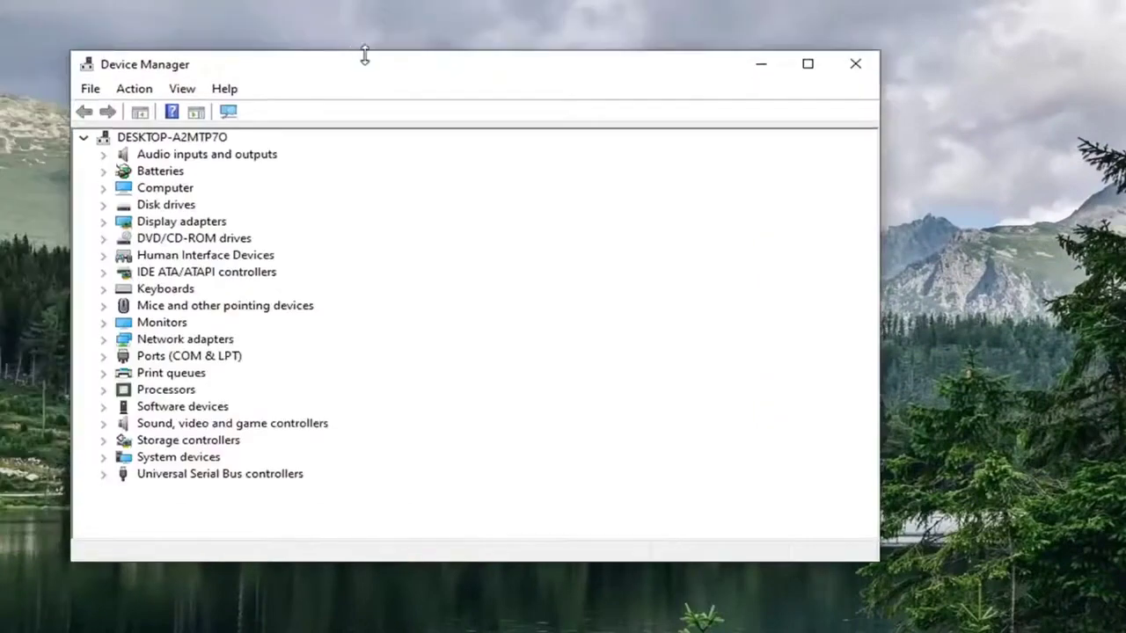
left_click(305, 425)
double_click(352, 427)
left_click(327, 440)
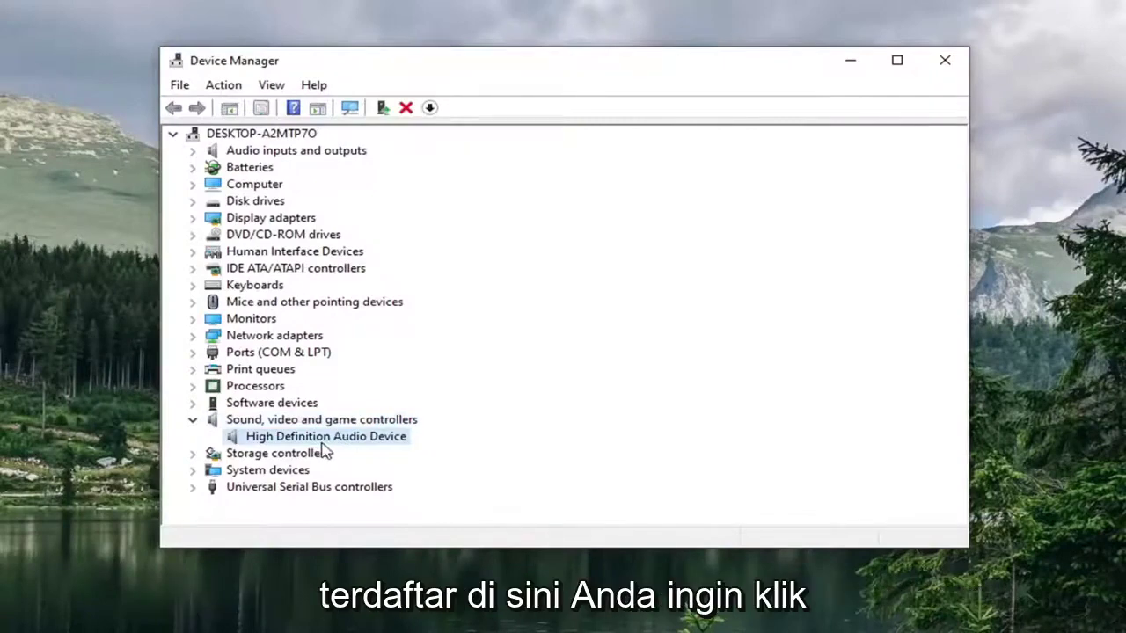
right_click(322, 449)
left_click(366, 456)
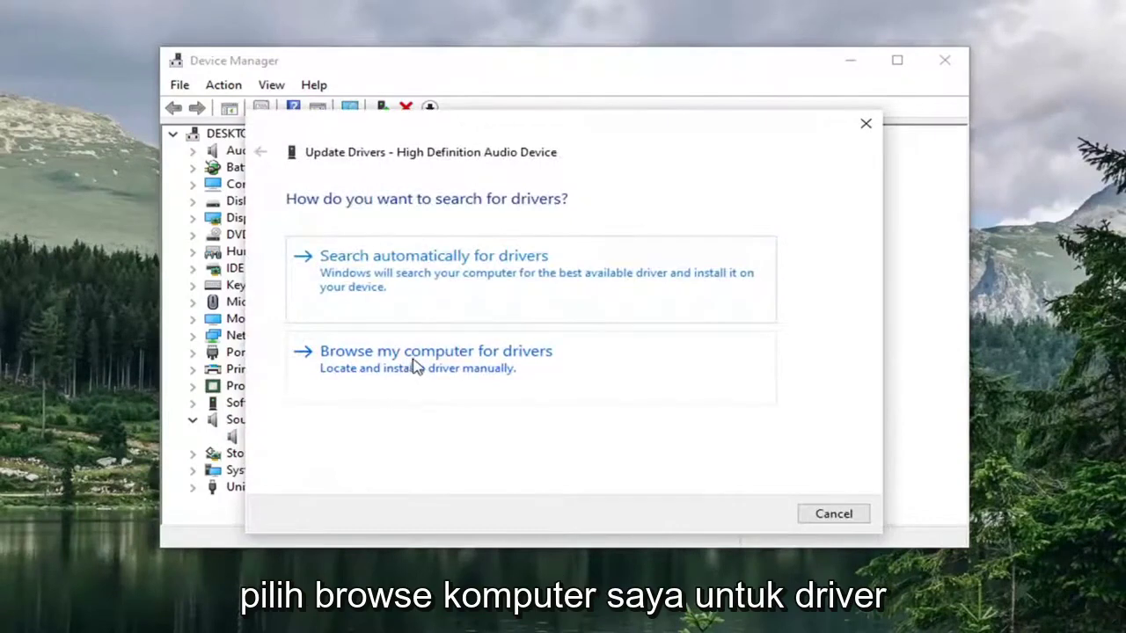
- Install the High Definition Audio Device driver from the computer's driver list, then close Device Manager
left_click(397, 374)
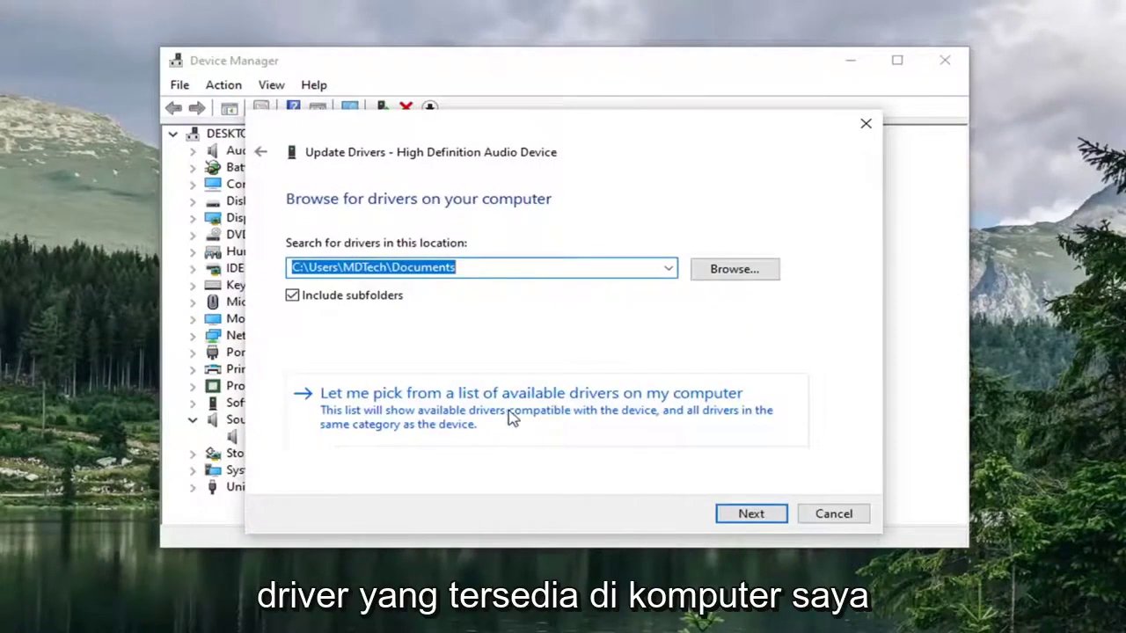
left_click(653, 414)
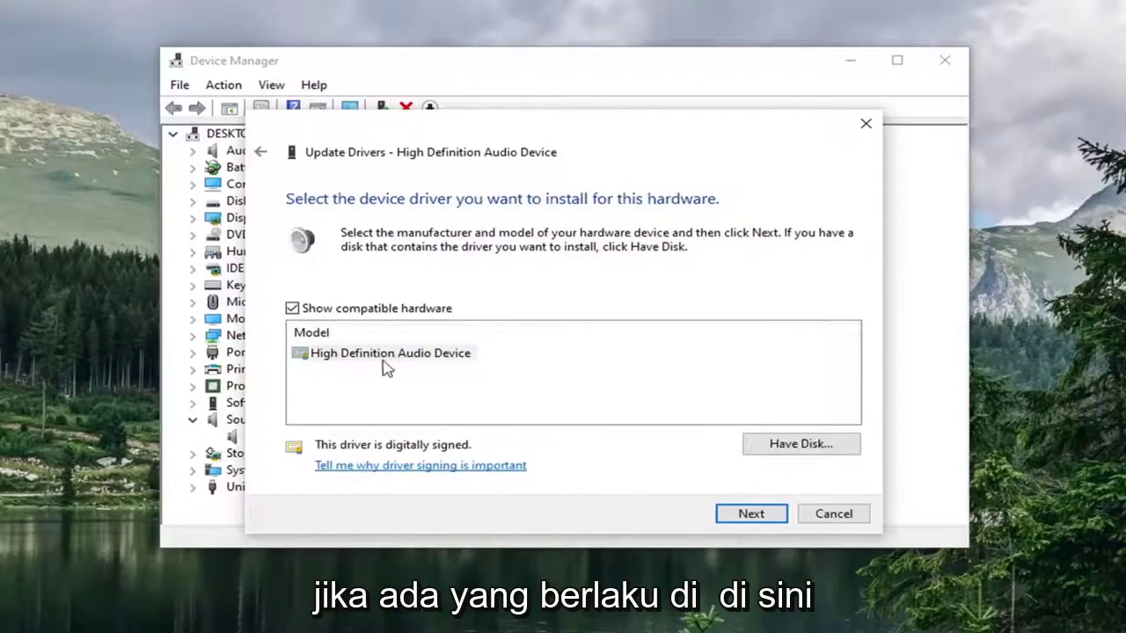
left_click(383, 354)
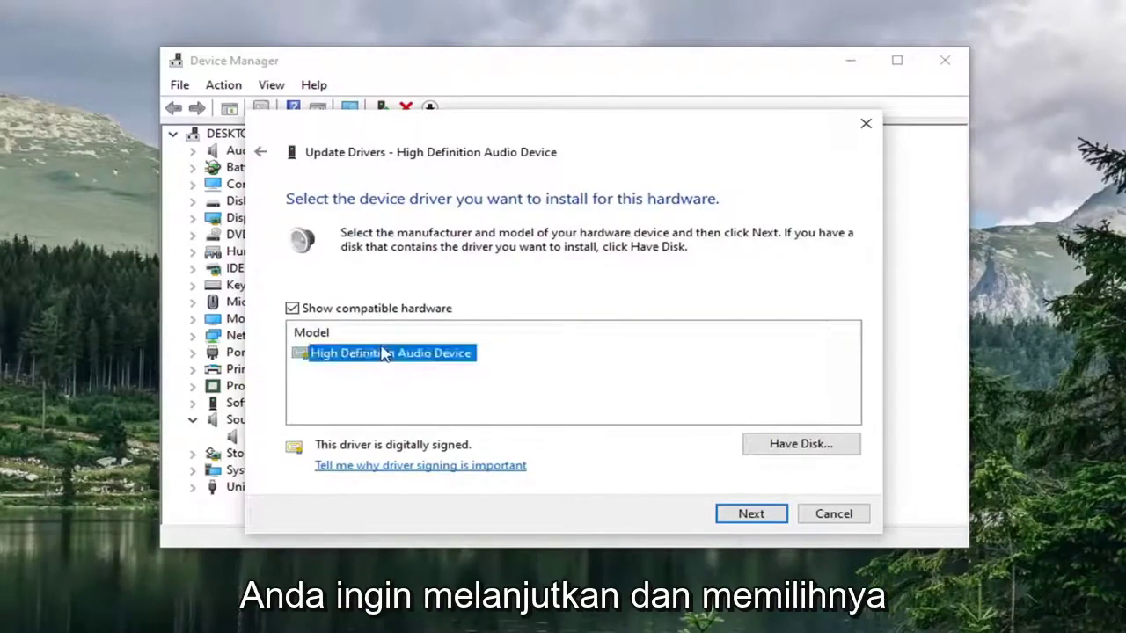
left_click(748, 511)
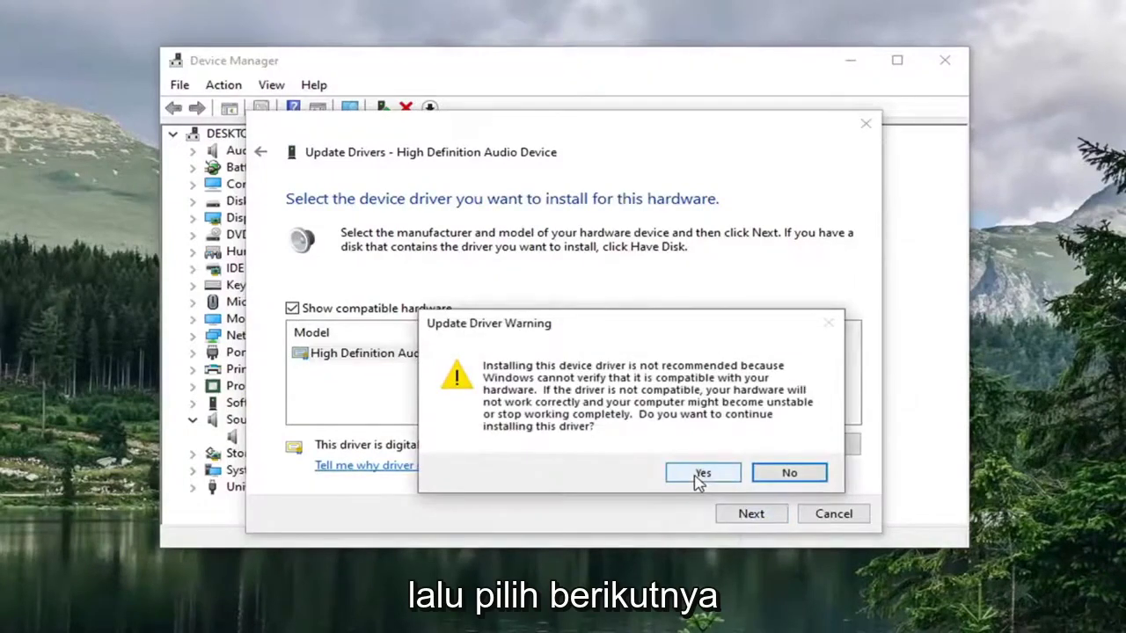
left_click(698, 476)
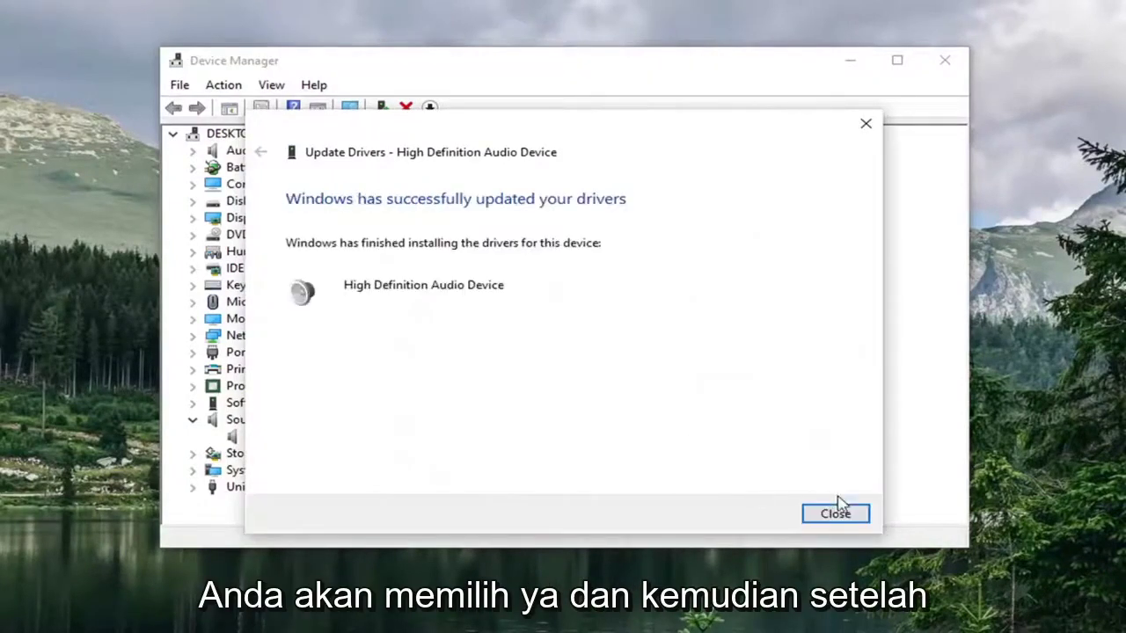
left_click(831, 514)
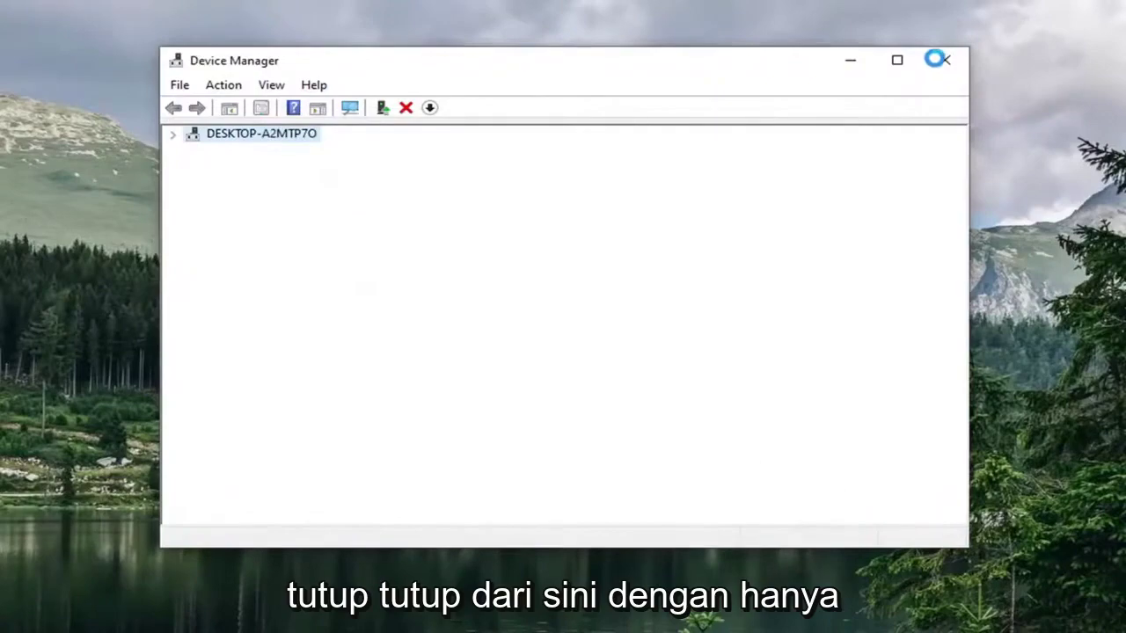
left_click(939, 58)
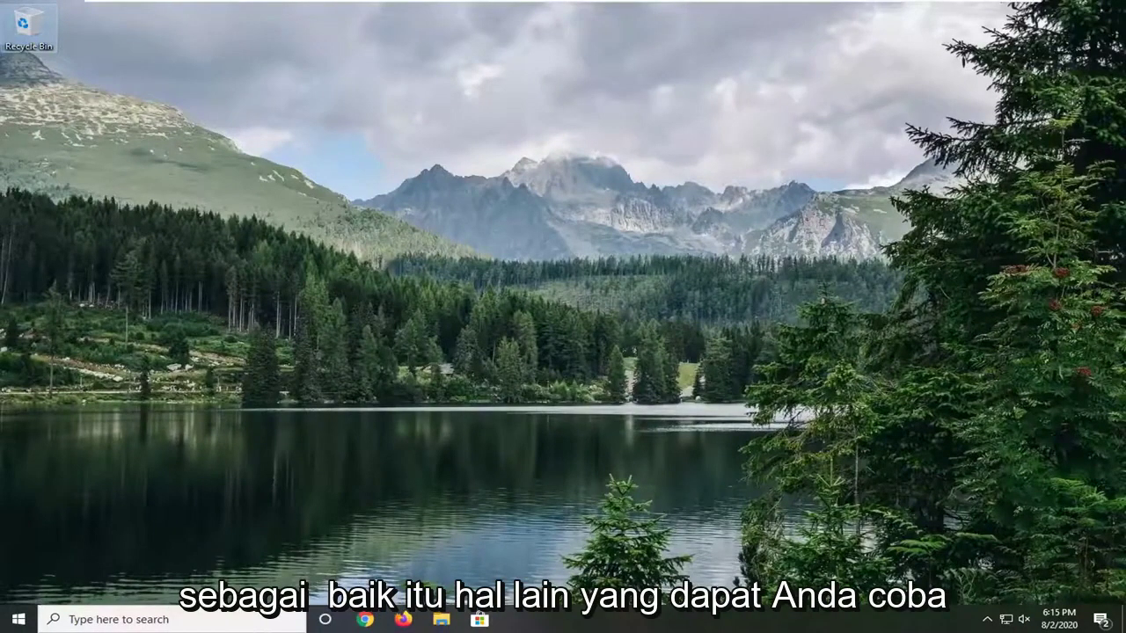
- Find 'troubleshoot' in Start, then run Playing Audio from Additional troubleshooters
left_click(18, 620)
type("troubleshoo")
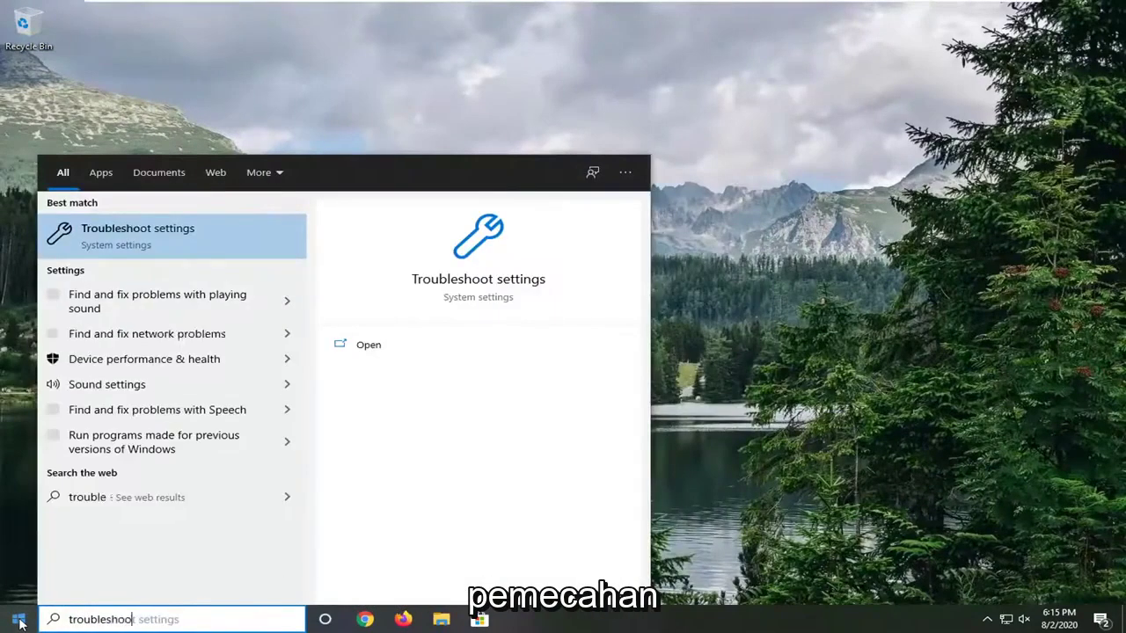
type("t")
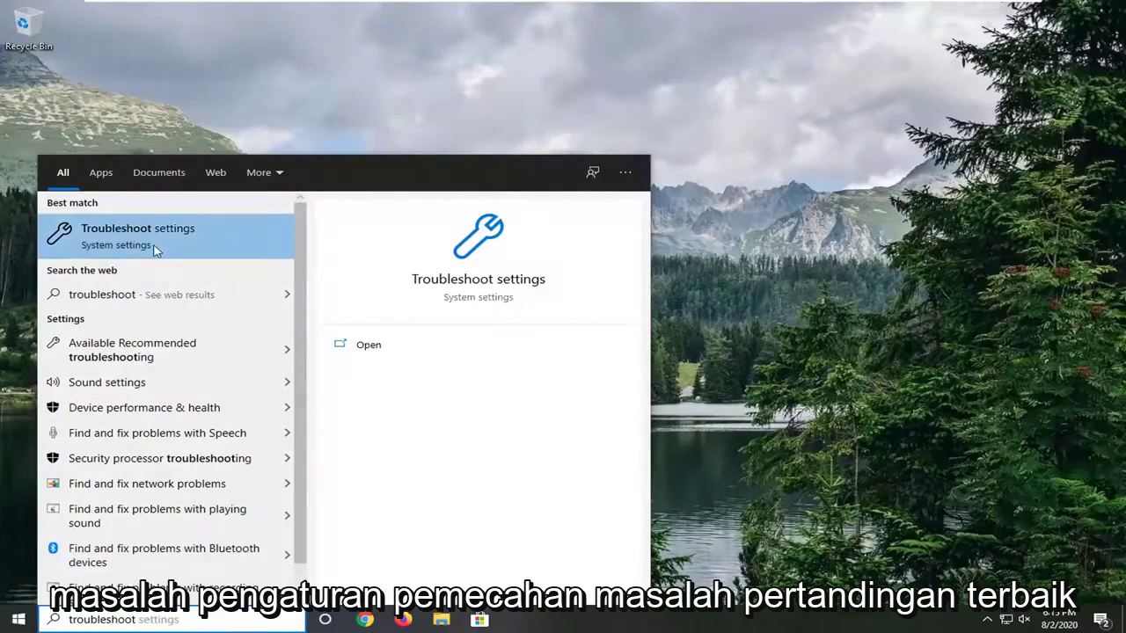
left_click(154, 251)
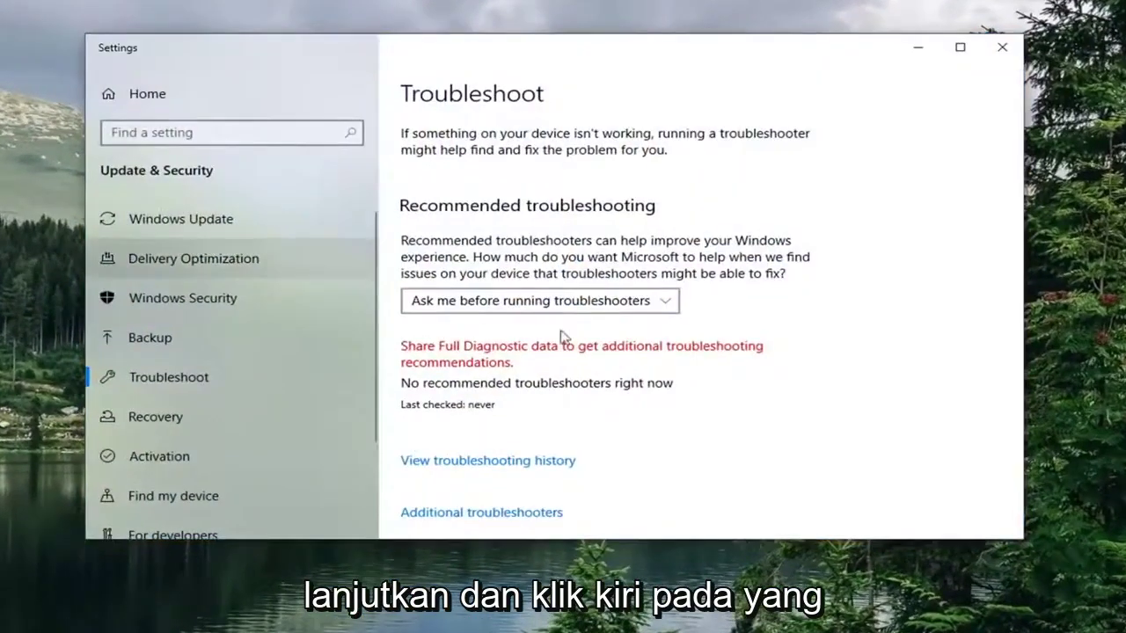
scroll(492, 414, "down", 1)
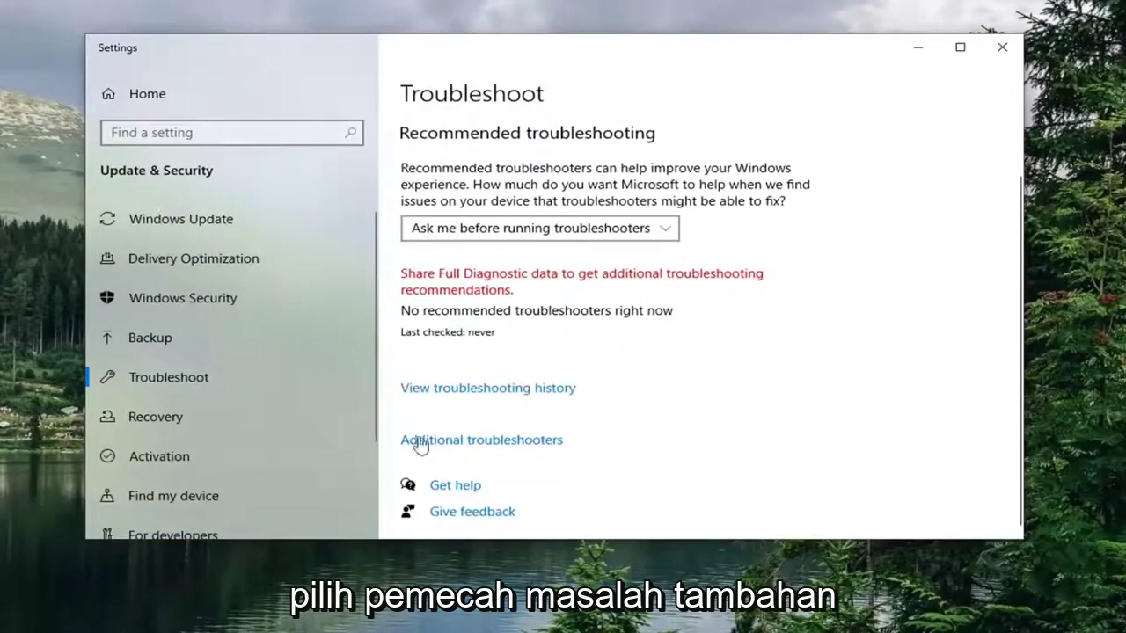
left_click(516, 450)
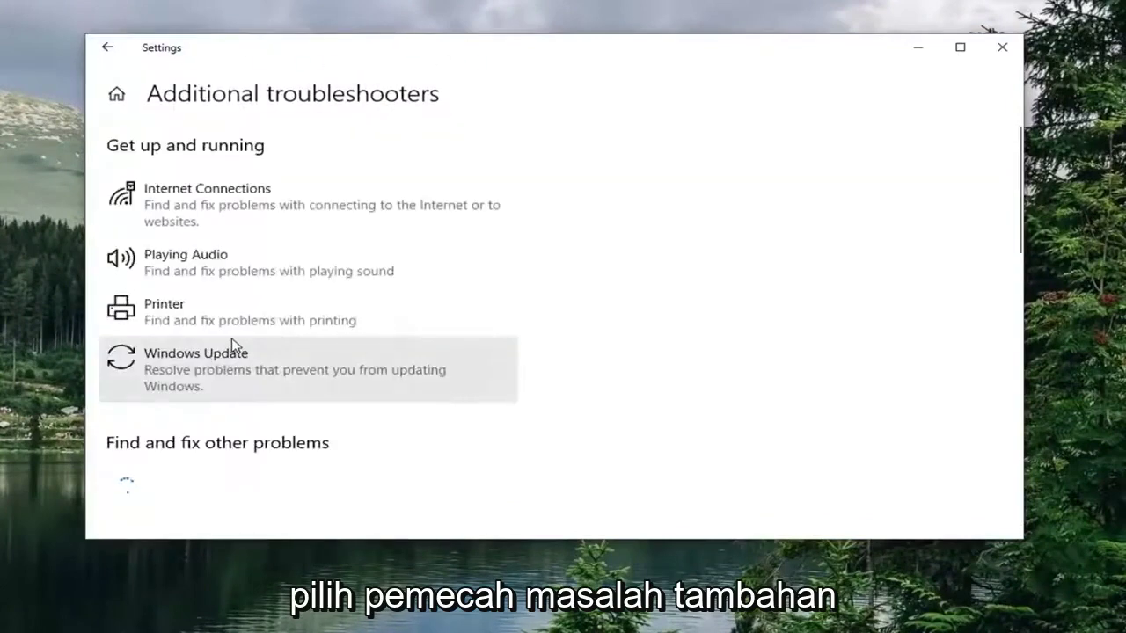
left_click(203, 276)
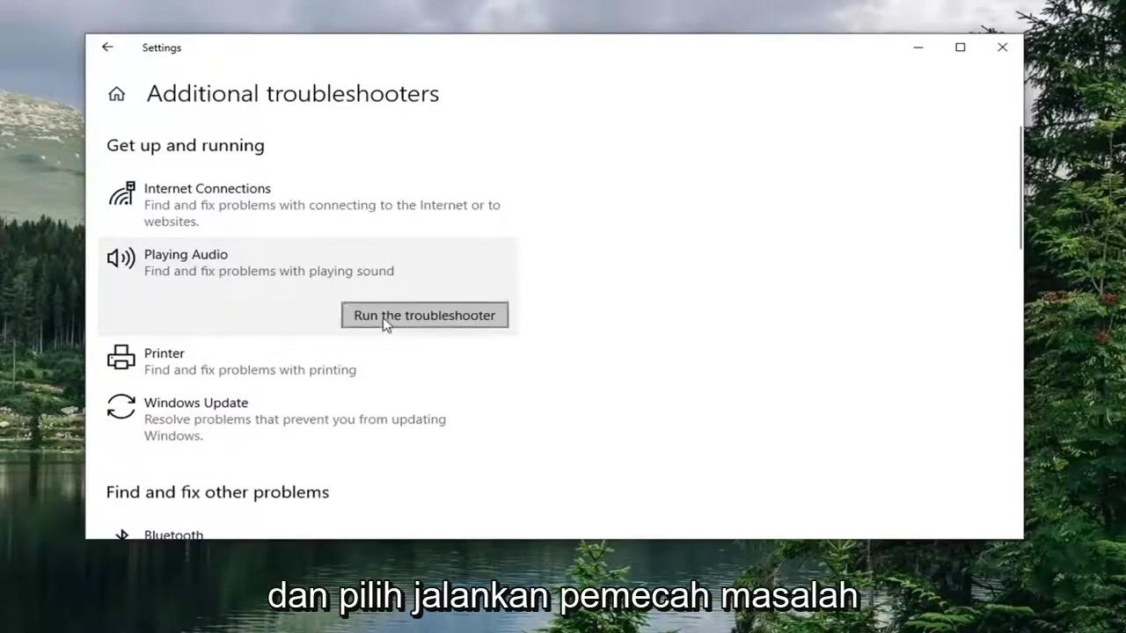
left_click(443, 323)
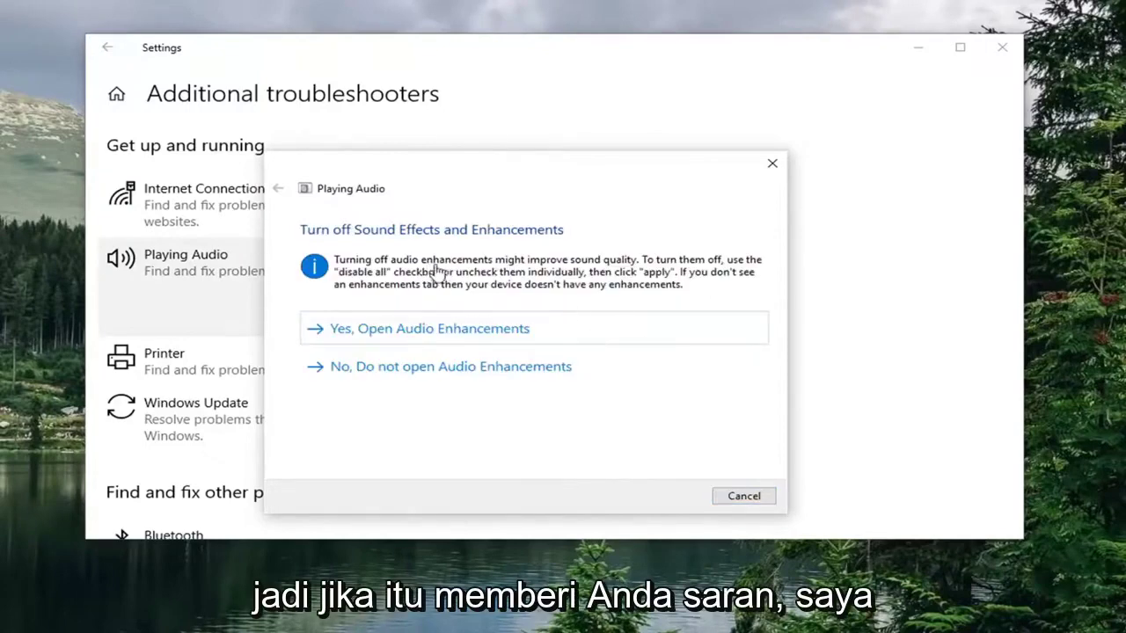
- Accept opening Audio Enhancements, close Speaker Properties, and continue to the volume step
left_click(426, 341)
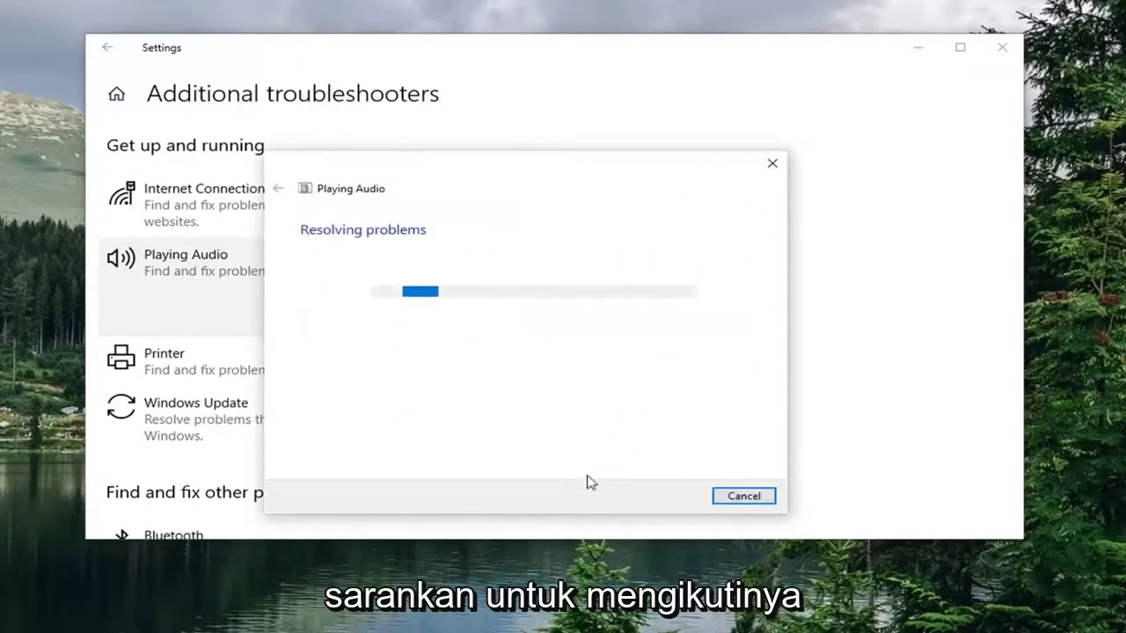
left_click(272, 37)
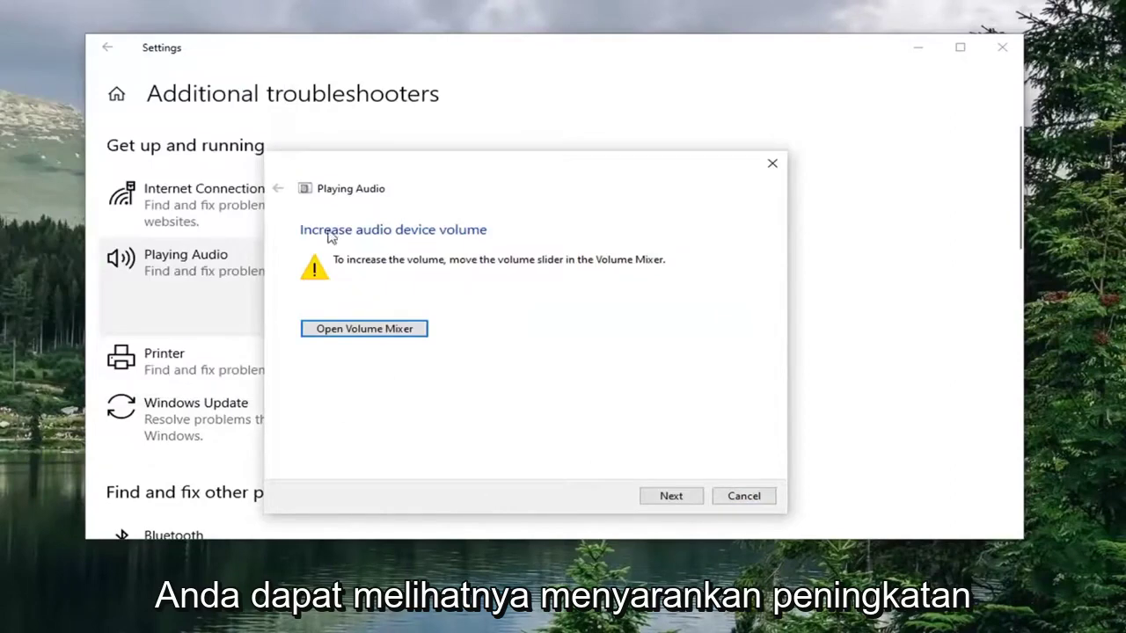
key("Return")
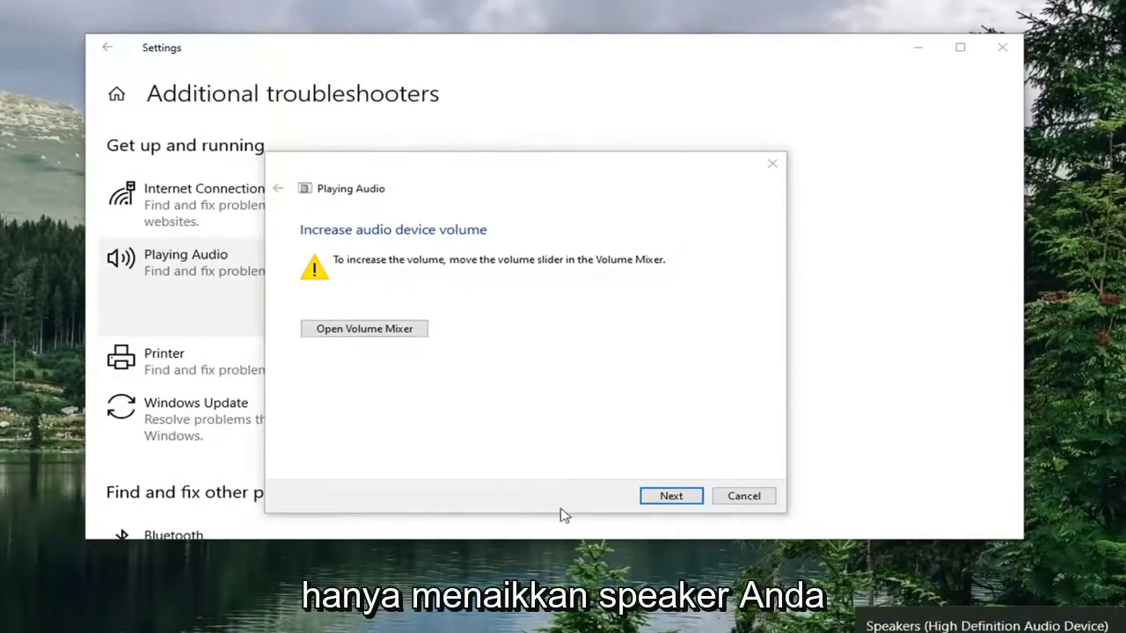